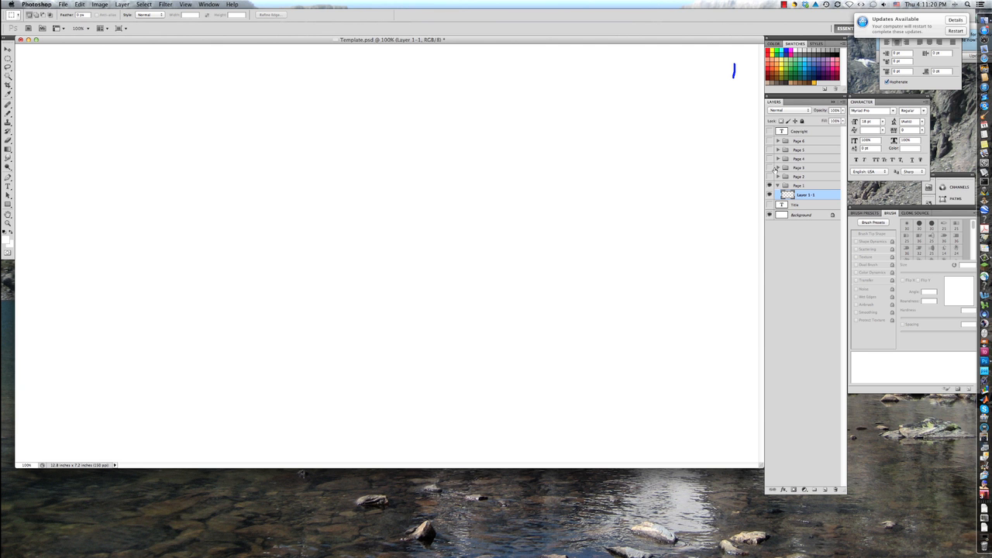
Collapse and hide the Page 1 group, and make the Title layer visible
{"action": "left_click", "coordinate": [775, 169]}
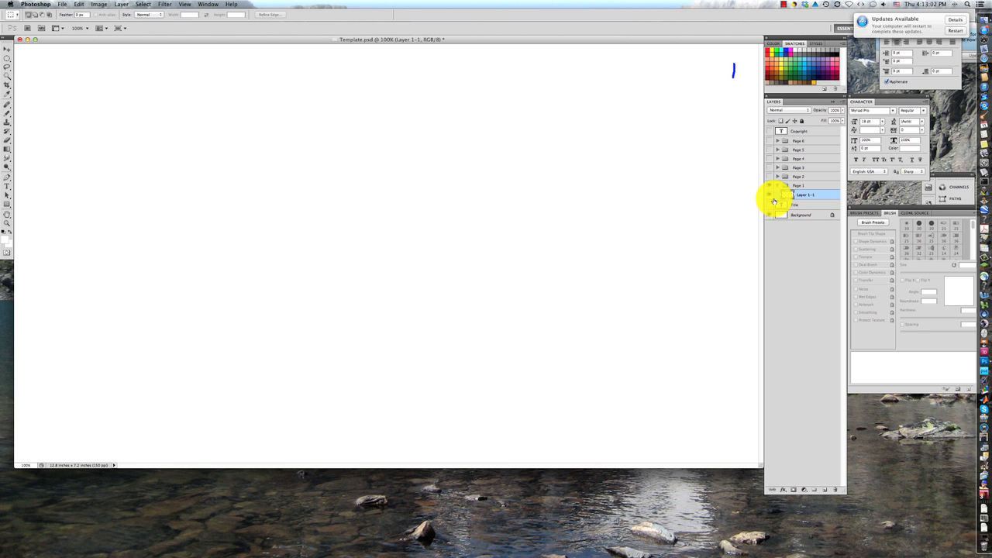
{"action": "key", "text": "BackSpace"}
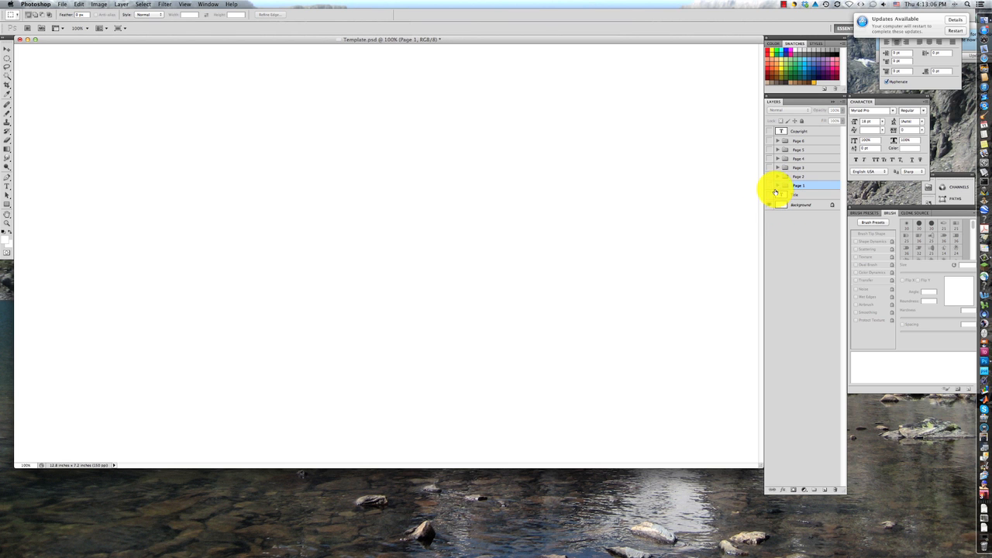
{"action": "left_click", "coordinate": [770, 194]}
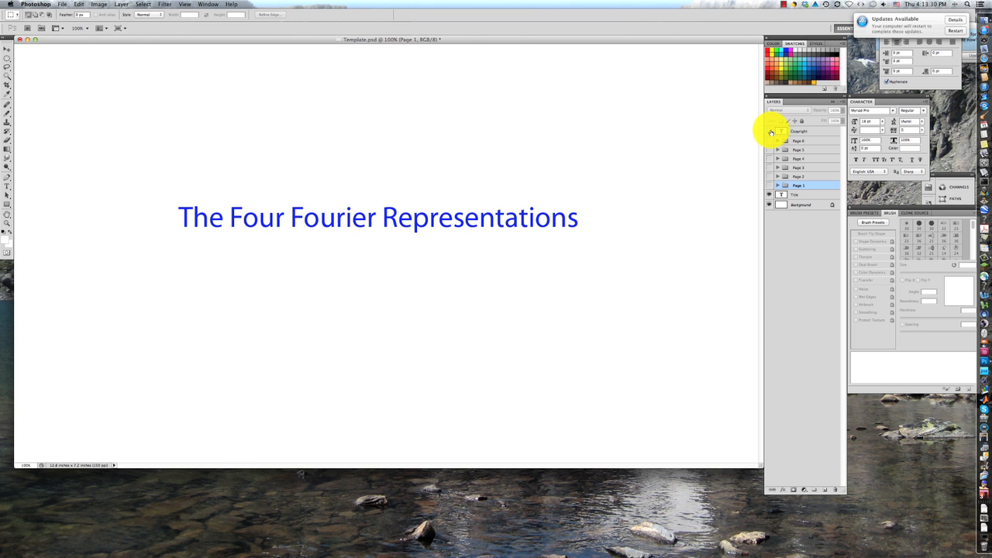
Preview the Copyright layer without the title, and return to showing only the Title layer over the background
{"action": "left_click", "coordinate": [771, 132]}
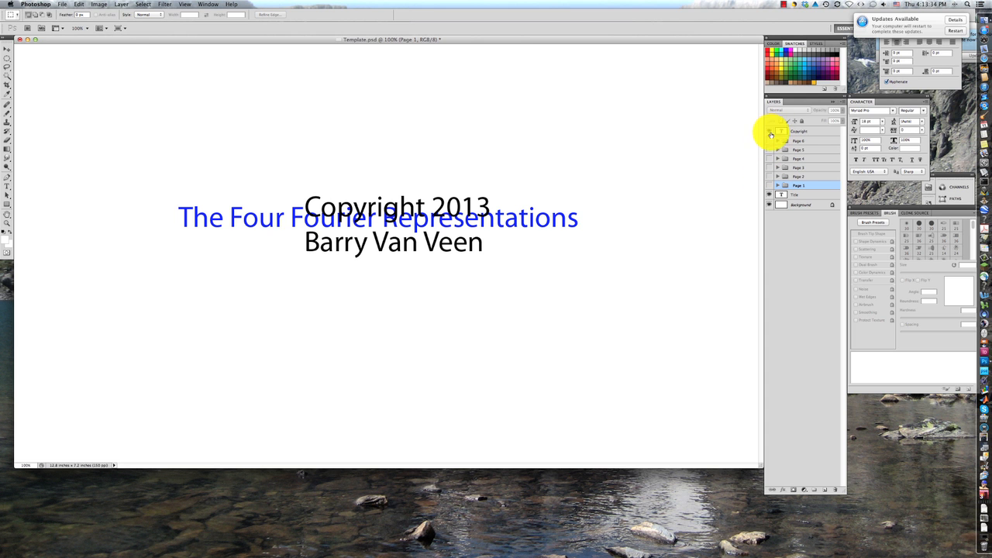
{"action": "left_click", "coordinate": [769, 195]}
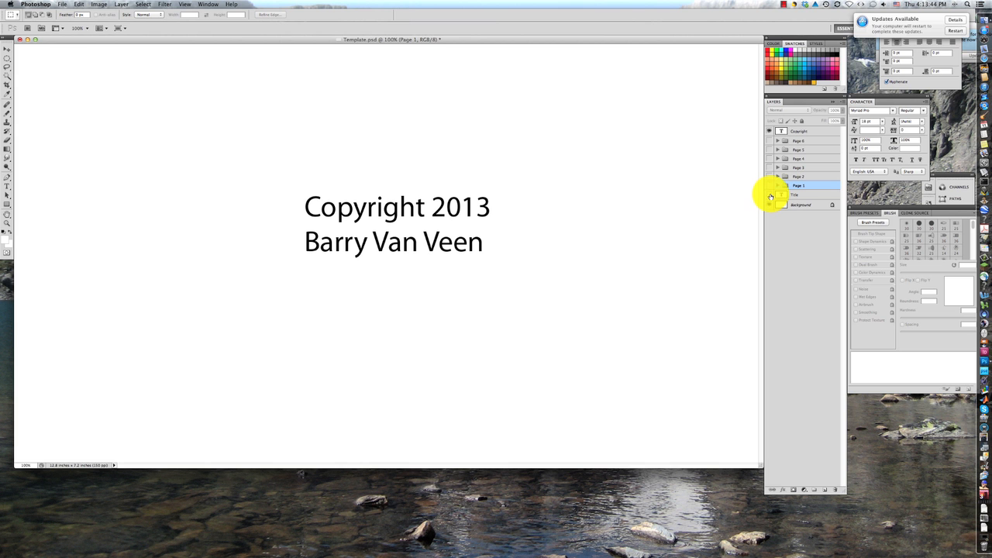
{"action": "left_click", "coordinate": [769, 132]}
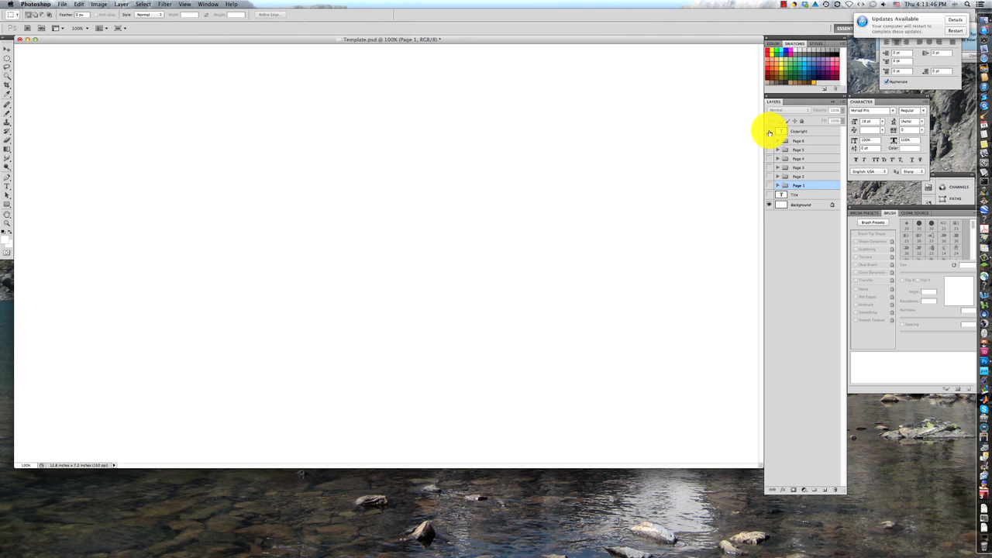
{"action": "left_click", "coordinate": [768, 195]}
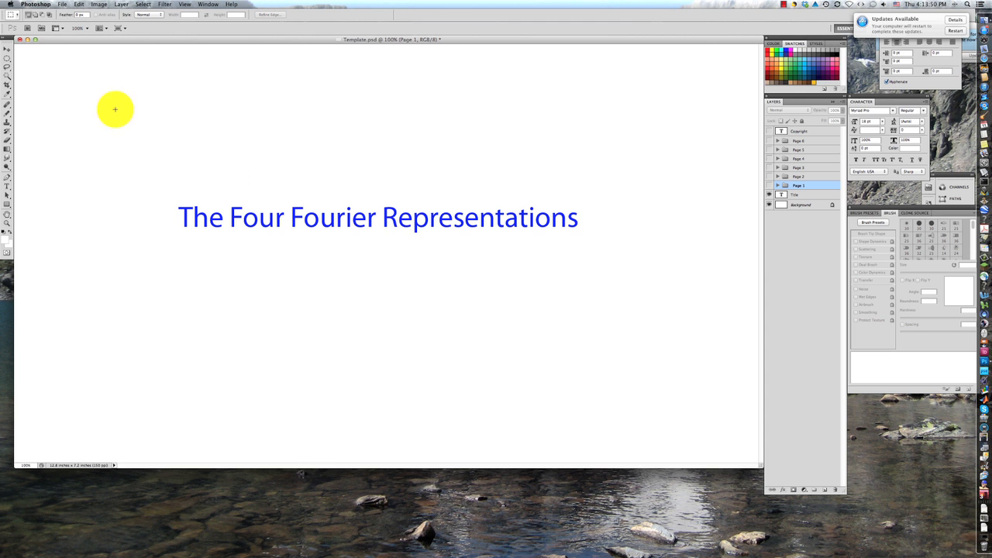
Replace the title text with "How to make a demo presentation"
{"action": "left_click", "coordinate": [7, 186]}
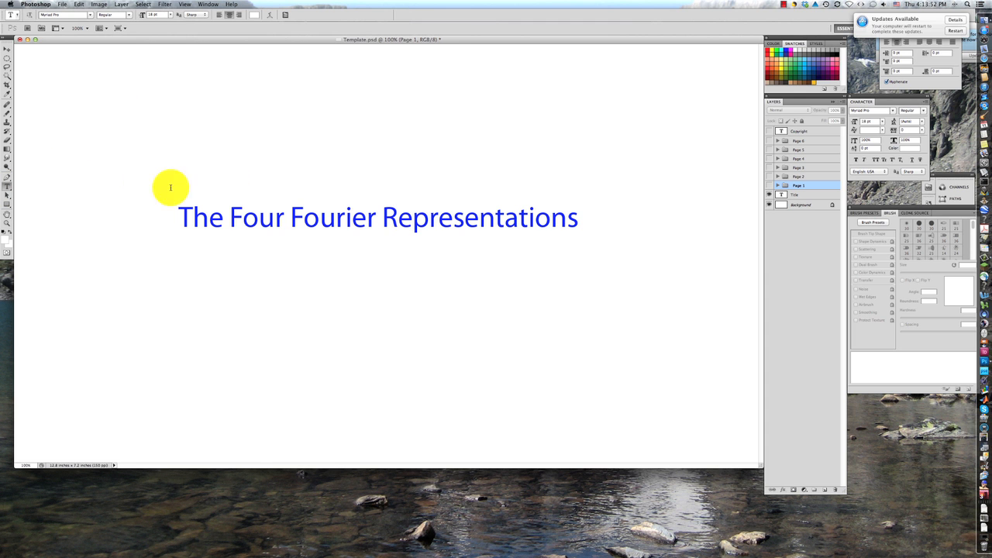
{"action": "left_click_drag", "start_coordinate": [180, 217], "coordinate": [585, 204]}
{"action": "type", "text": "How to make a demo presentation"}
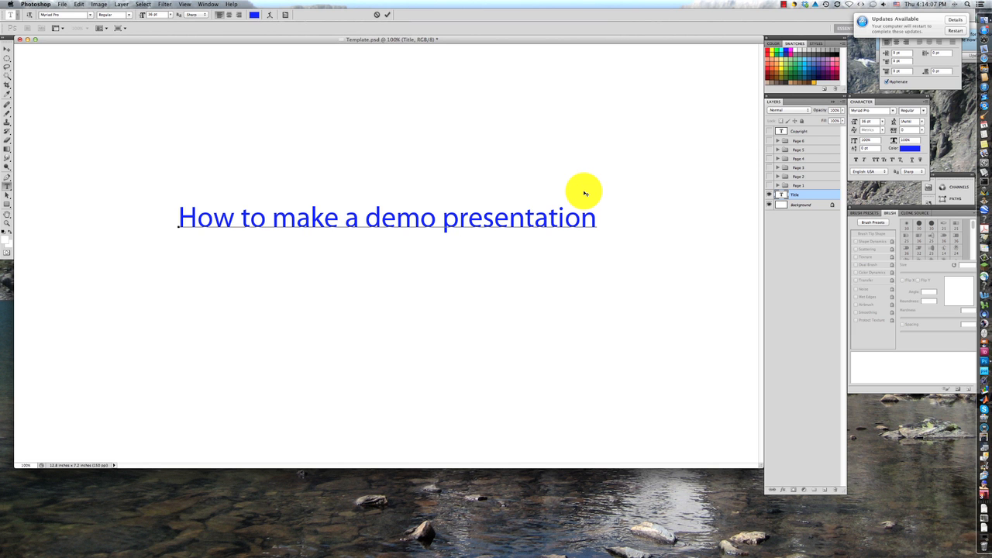
Hide the Title layer, show and expand the Page 1 group, and select Layer 1-1
{"action": "left_click", "coordinate": [769, 196]}
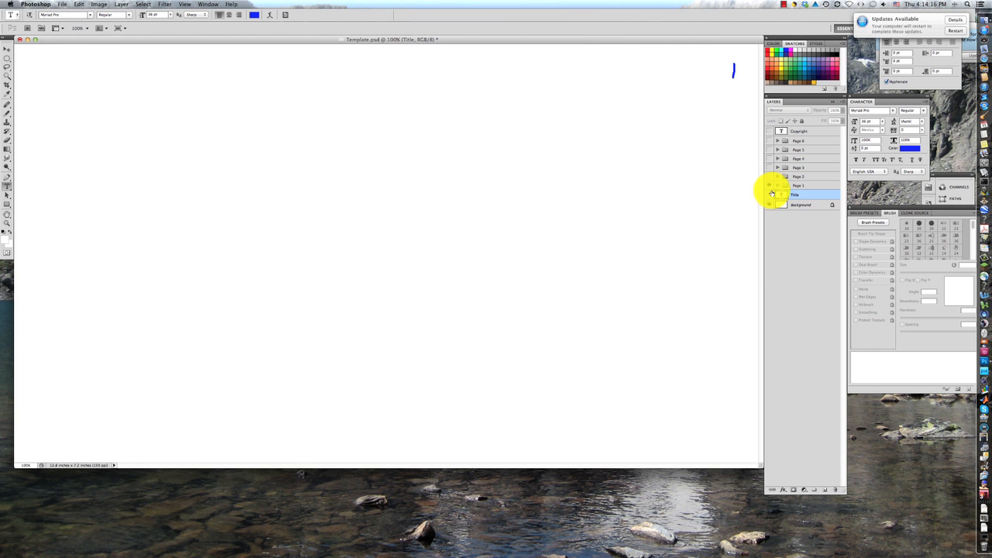
{"action": "left_click", "coordinate": [777, 186]}
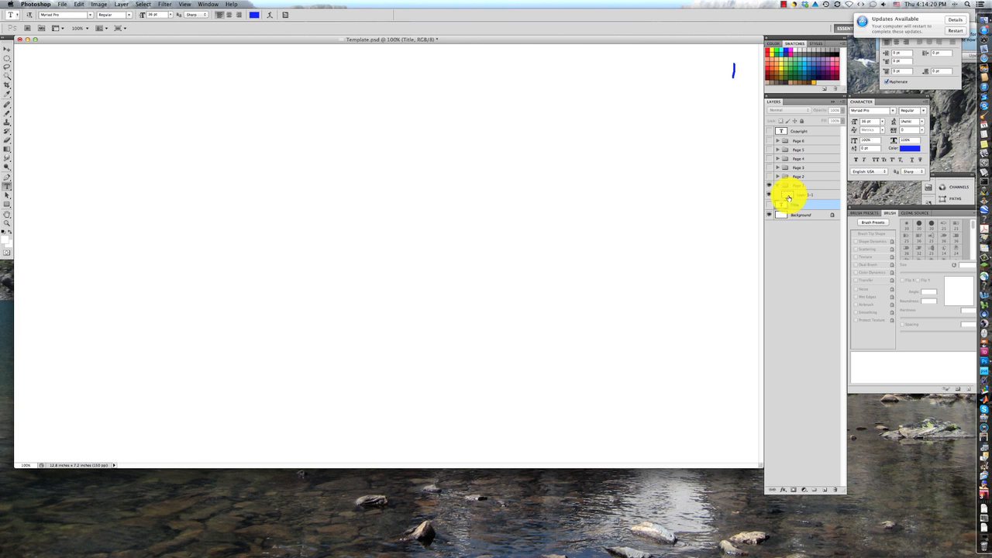
{"action": "left_click", "coordinate": [791, 196]}
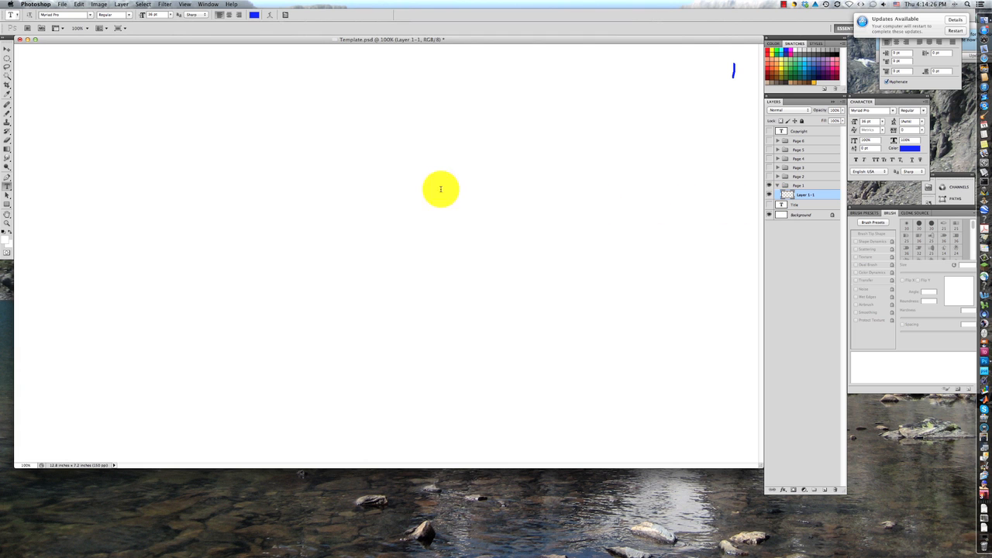
Handwrite "First, plan your content" in blue near the top of the page on Layer 1-1 with the Pencil tool
{"action": "left_click", "coordinate": [10, 114]}
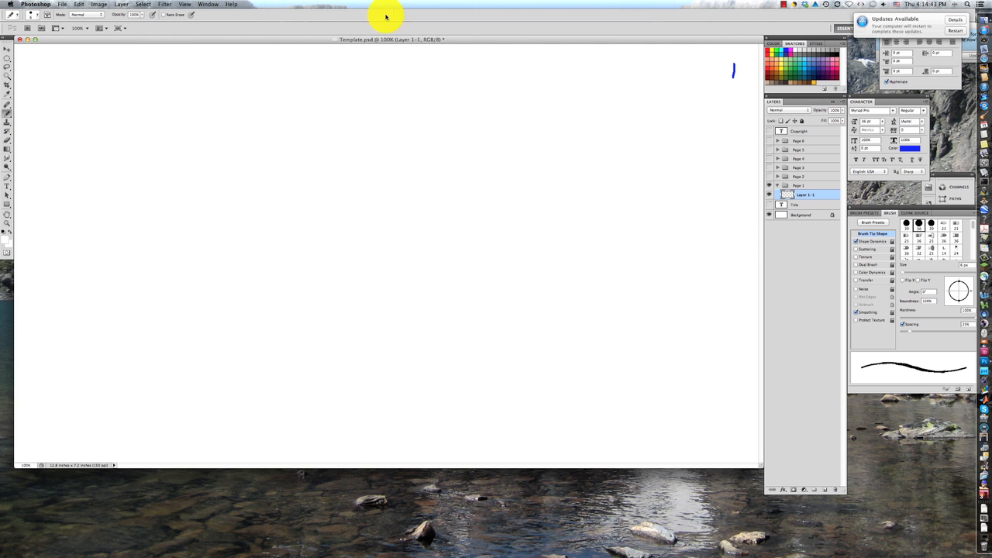
{"action": "left_click", "coordinate": [788, 50]}
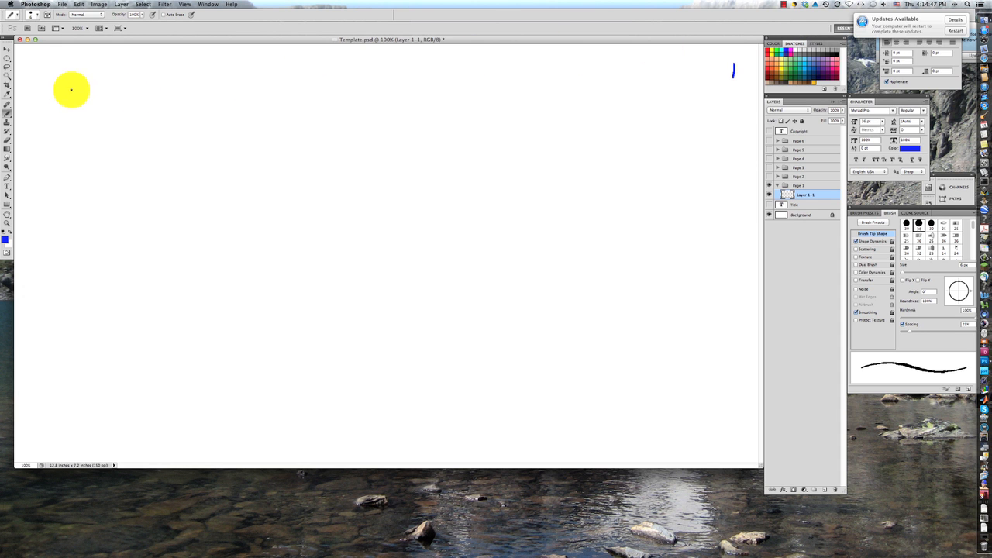
{"action": "mouse_move", "coordinate": [90, 68]}
{"action": "left_mouse_down"}
{"action": "mouse_move", "coordinate": [146, 75]}
{"action": "mouse_move", "coordinate": [147, 88]}
{"action": "mouse_move", "coordinate": [175, 75]}
{"action": "mouse_move", "coordinate": [175, 94]}
{"action": "mouse_move", "coordinate": [230, 78]}
{"action": "mouse_move", "coordinate": [285, 88]}
{"action": "mouse_move", "coordinate": [300, 75]}
{"action": "mouse_move", "coordinate": [405, 76]}
{"action": "left_mouse_up"}
{"action": "mouse_move", "coordinate": [411, 74]}
{"action": "left_mouse_down"}
{"action": "mouse_move", "coordinate": [476, 66]}
{"action": "mouse_move", "coordinate": [485, 77]}
{"action": "left_mouse_up"}
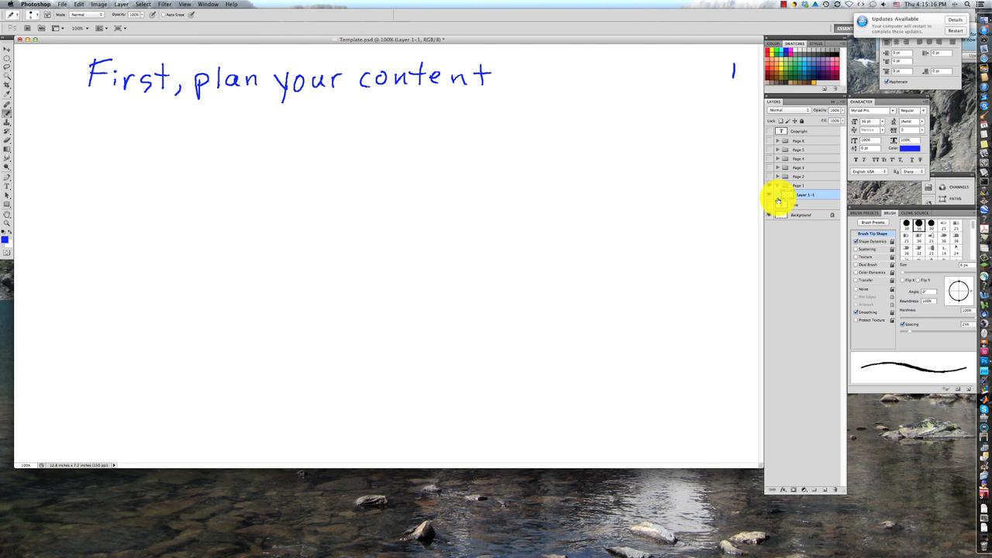
Add a layer named "Layer 1-2" and handwrite "This second point is important" on it in pink below the first line
{"action": "key", "text": "super+shift+n"}
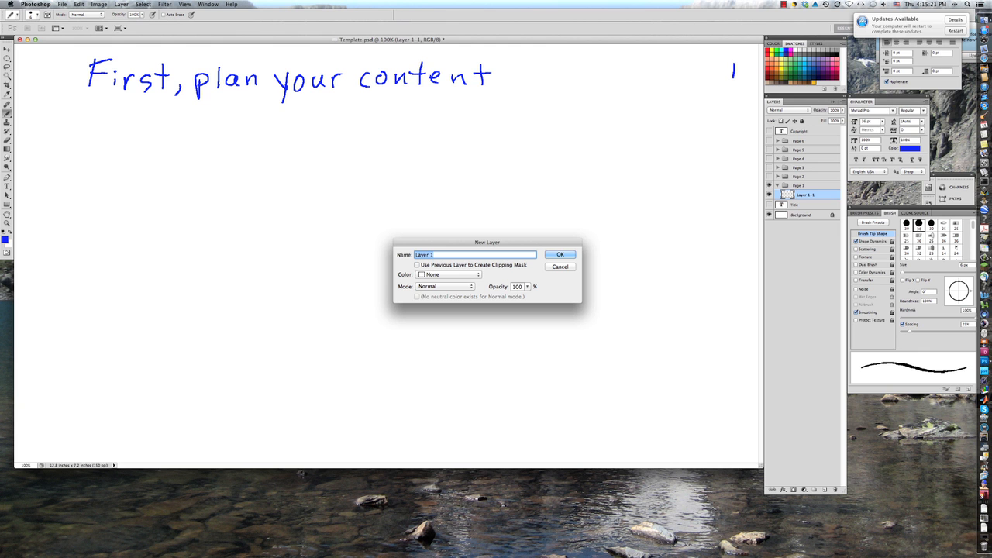
{"action": "key", "text": "Right"}
{"action": "type", "text": "-2"}
{"action": "key", "text": "Return"}
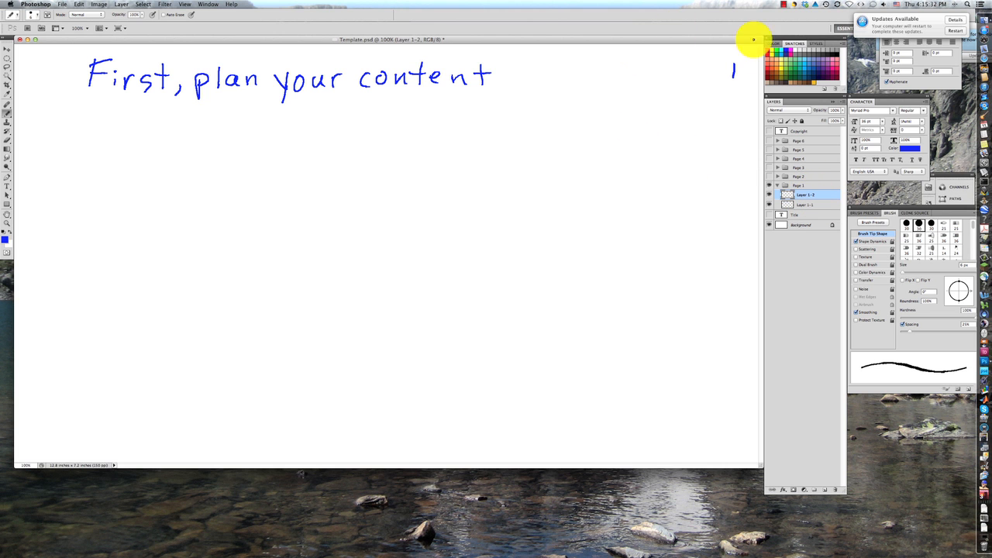
{"action": "left_click", "coordinate": [790, 54]}
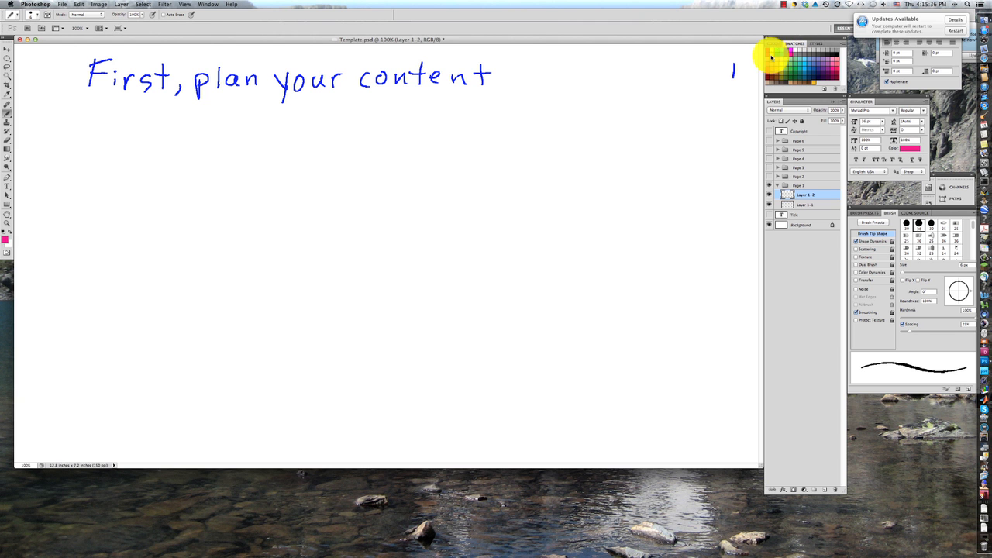
{"action": "mouse_move", "coordinate": [93, 123]}
{"action": "left_mouse_down"}
{"action": "mouse_move", "coordinate": [87, 144]}
{"action": "mouse_move", "coordinate": [101, 122]}
{"action": "mouse_move", "coordinate": [167, 138]}
{"action": "mouse_move", "coordinate": [368, 144]}
{"action": "mouse_move", "coordinate": [354, 129]}
{"action": "mouse_move", "coordinate": [399, 140]}
{"action": "mouse_move", "coordinate": [497, 129]}
{"action": "mouse_move", "coordinate": [507, 137]}
{"action": "mouse_move", "coordinate": [538, 126]}
{"action": "left_mouse_up"}
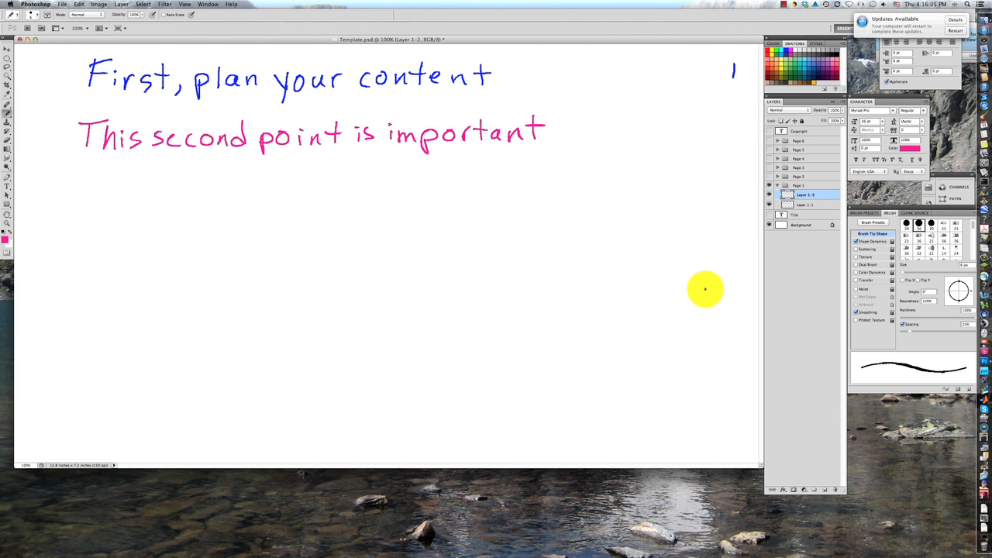
Switch the visibility of Layer 1-1 and Layer 1-2 off and on to check each line separately
{"action": "left_click", "coordinate": [769, 205]}
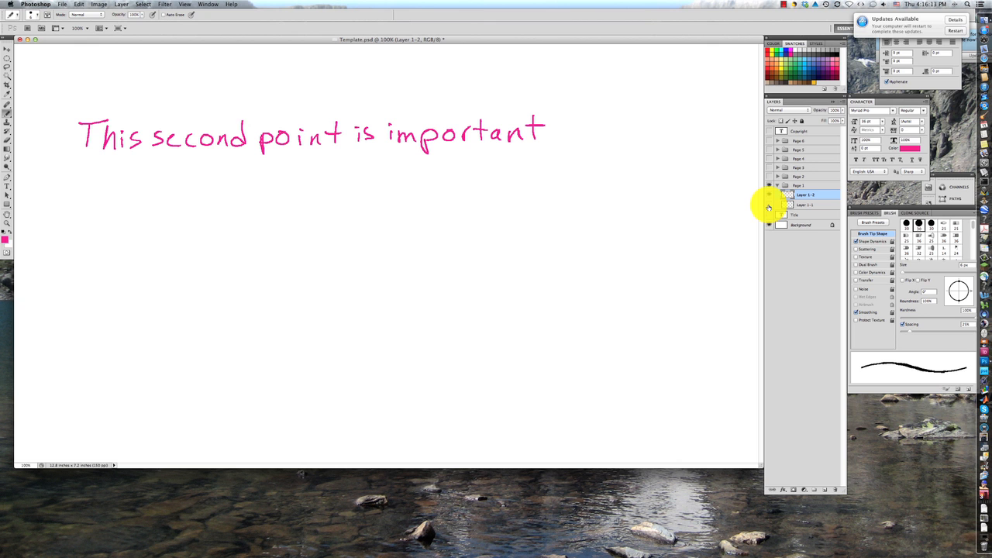
{"action": "left_click", "coordinate": [770, 206]}
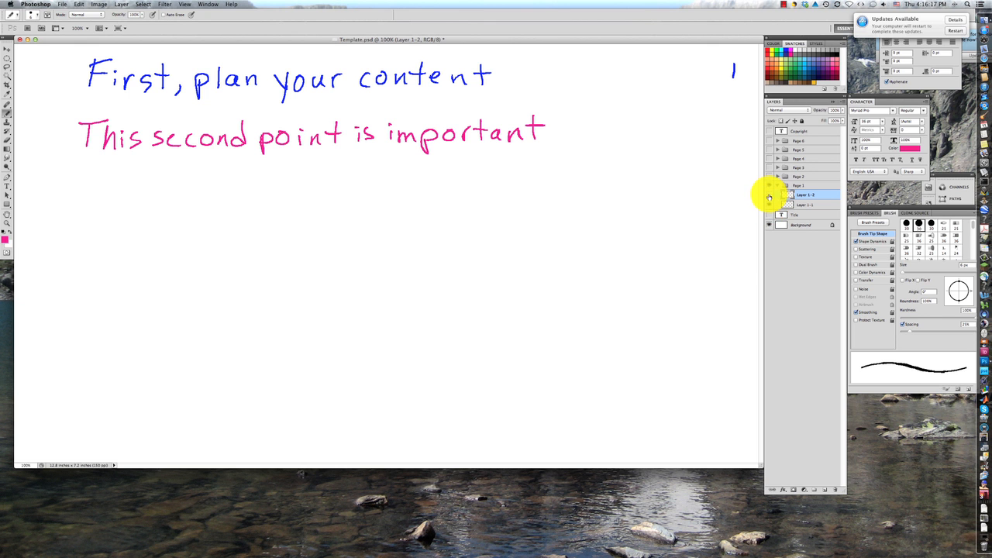
{"action": "left_click", "coordinate": [769, 195]}
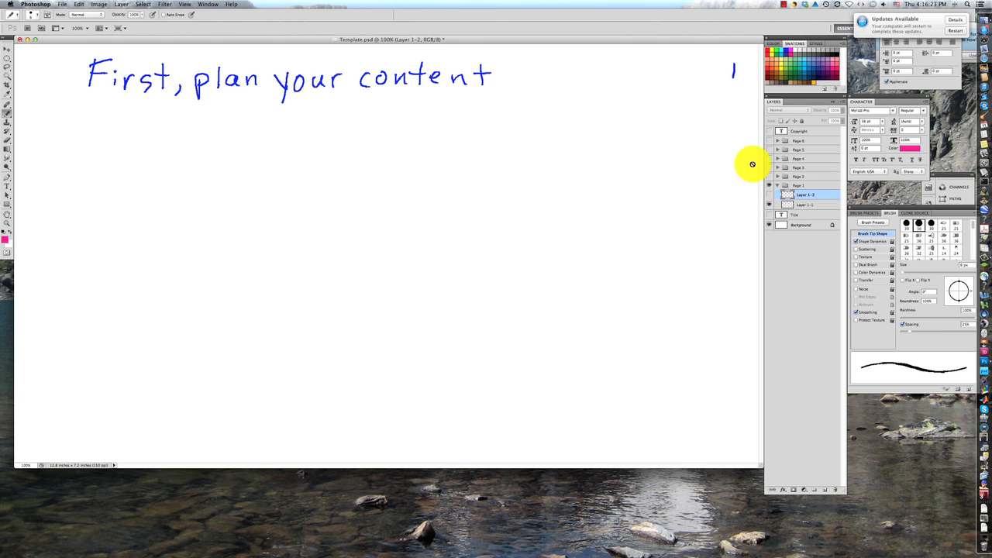
{"action": "left_click", "coordinate": [769, 195]}
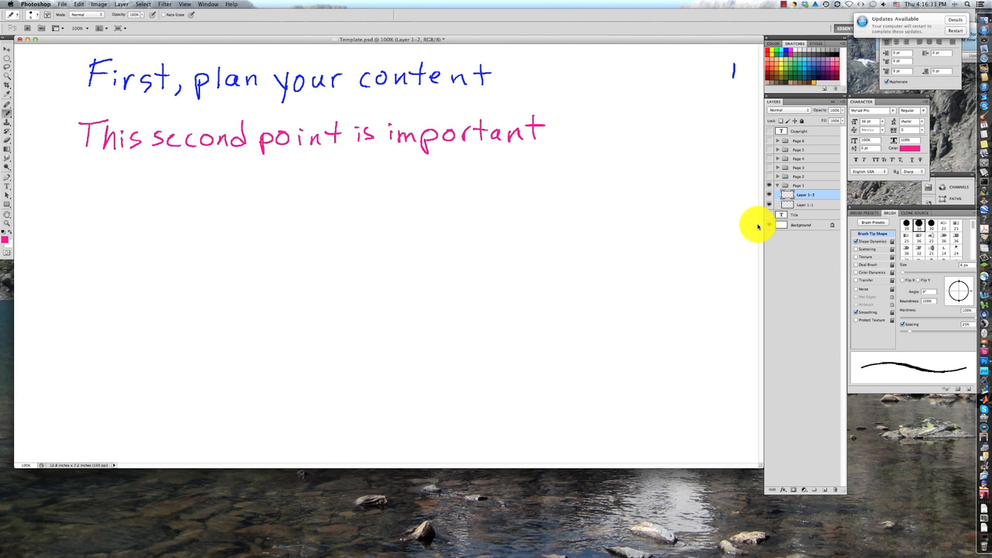
Add another new layer to the Page 1 group, named "Layer 1-3"
{"action": "key", "text": "super+shift+n"}
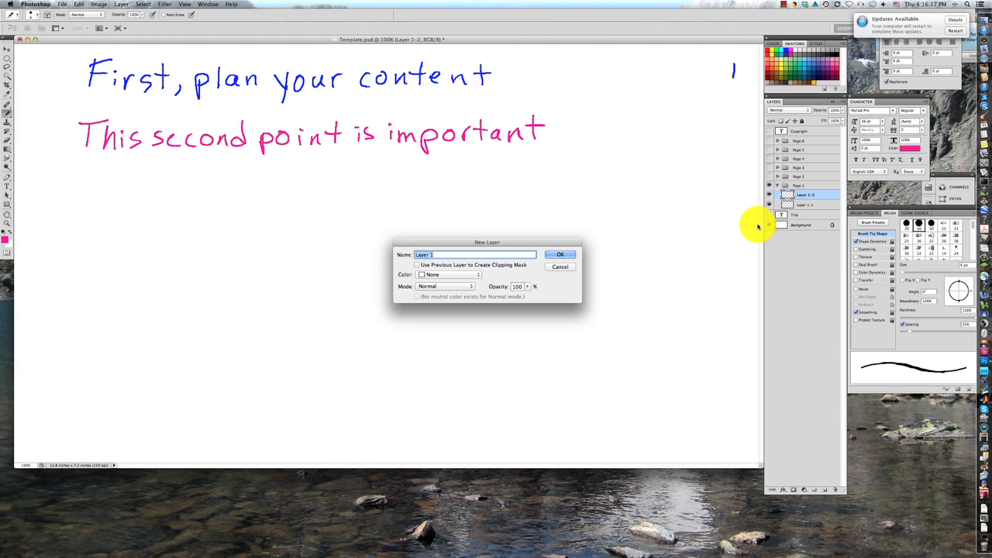
{"action": "key", "text": "Right"}
{"action": "type", "text": "-"}
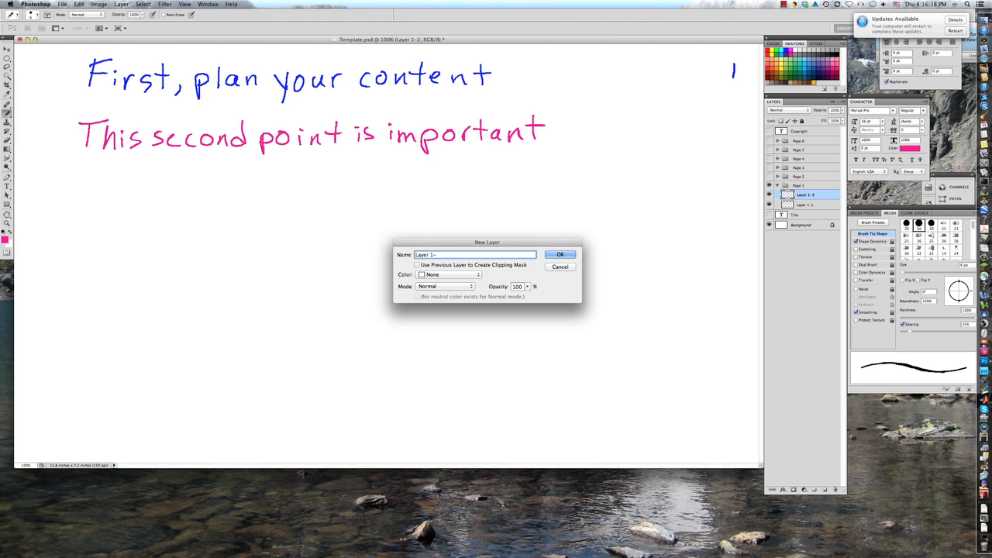
{"action": "type", "text": "3"}
{"action": "key", "text": "Return"}
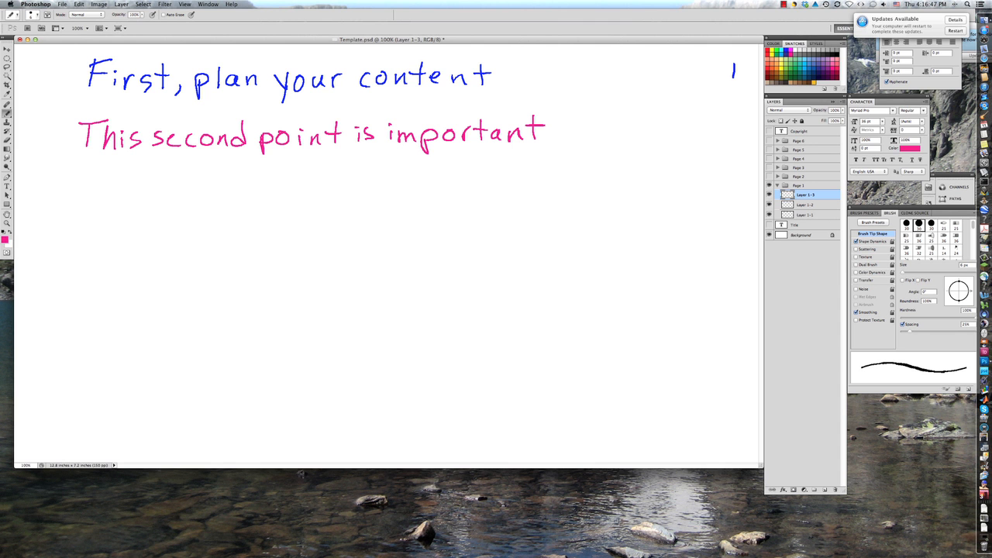
Open EllipticBP.eps from the 10 IIR Design Examples folder, accepting the default rasterization settings
{"action": "left_click", "coordinate": [64, 6]}
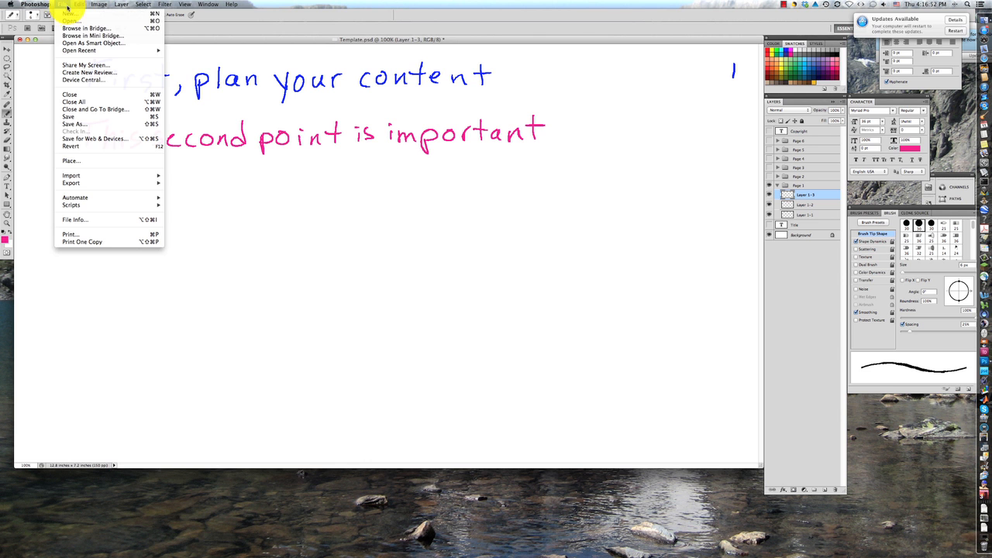
{"action": "left_click", "coordinate": [78, 26]}
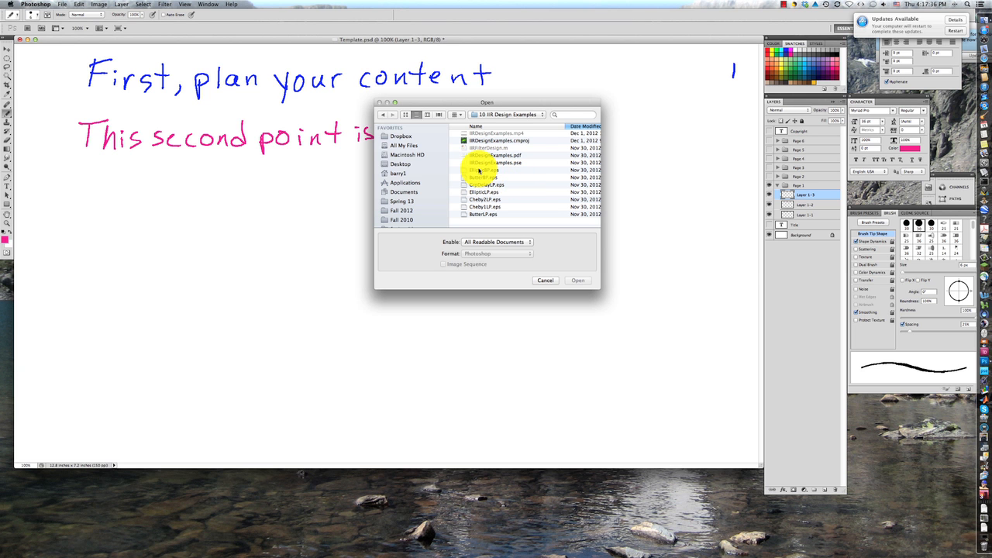
{"action": "left_click", "coordinate": [479, 170]}
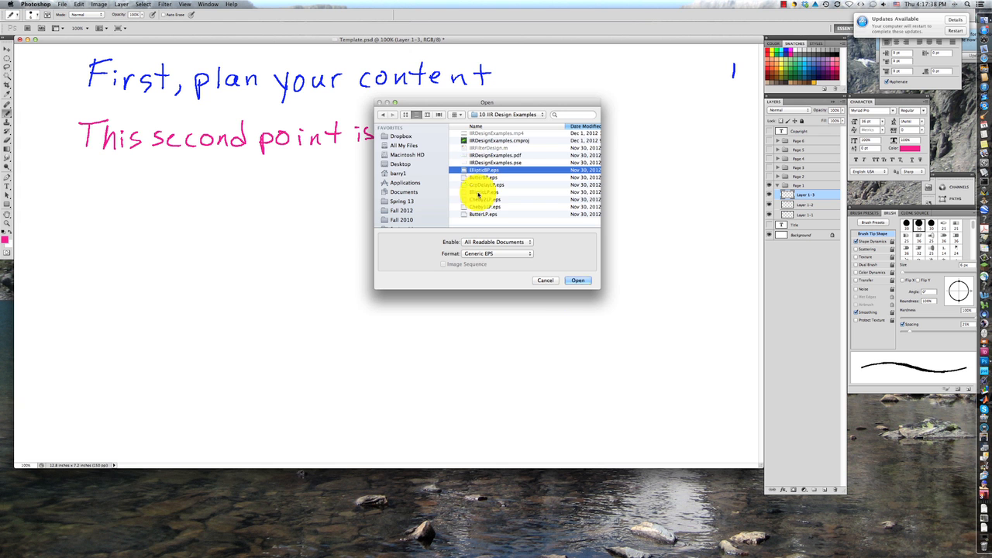
{"action": "left_click", "coordinate": [589, 282]}
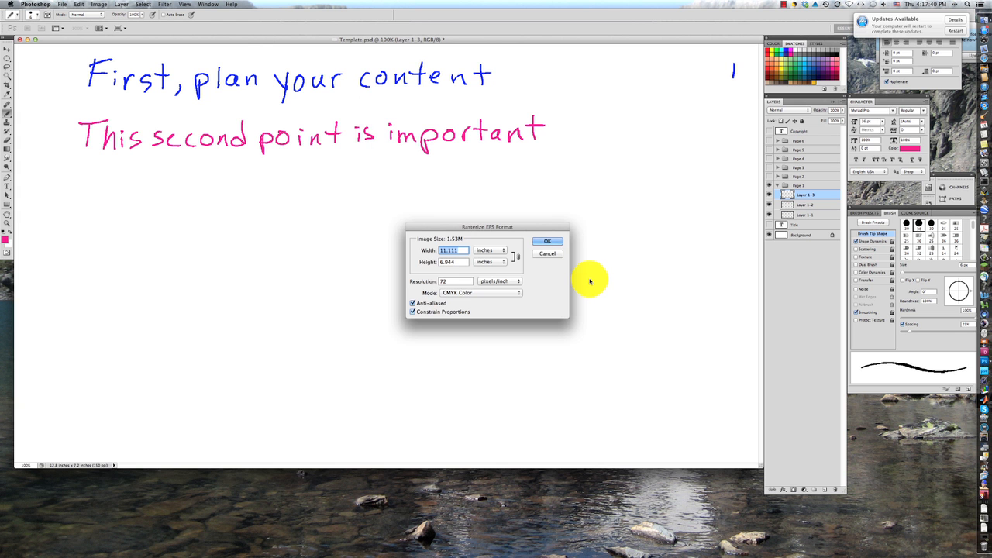
{"action": "left_click", "coordinate": [549, 244]}
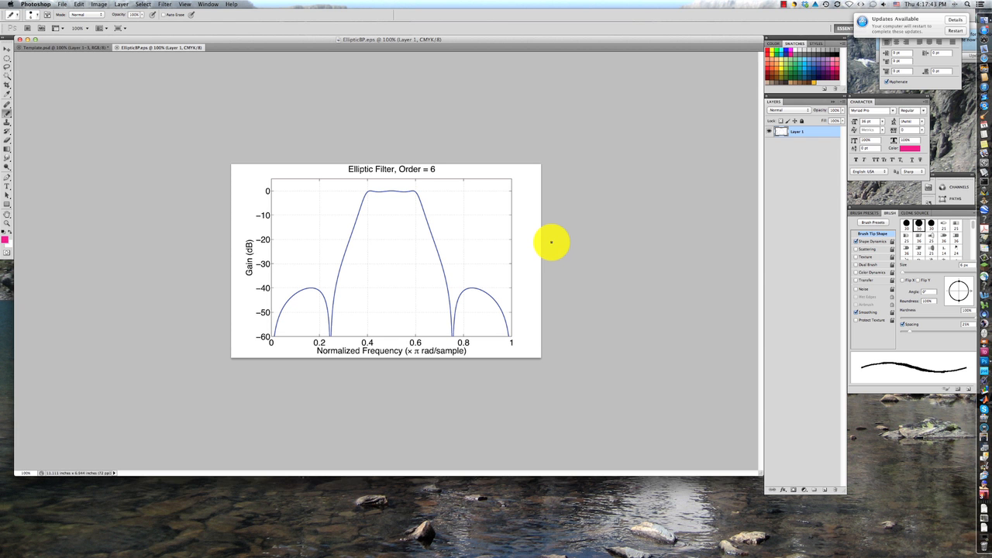
Copy the entire filter plot into Layer 1-3 of Template.psd and move it to the page's left side, below the handwriting
{"action": "key", "text": "super+a"}
{"action": "key", "text": "super+c"}
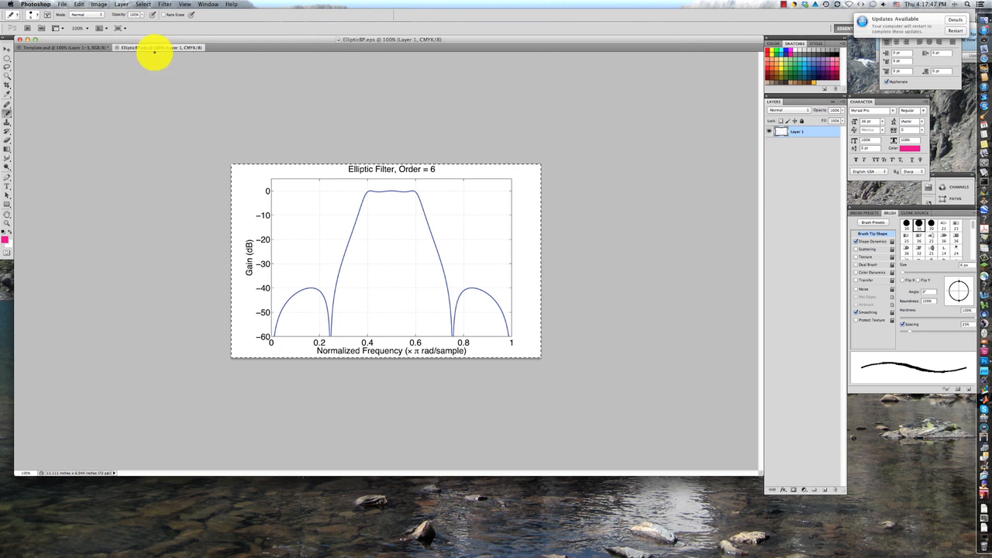
{"action": "left_click", "coordinate": [70, 47]}
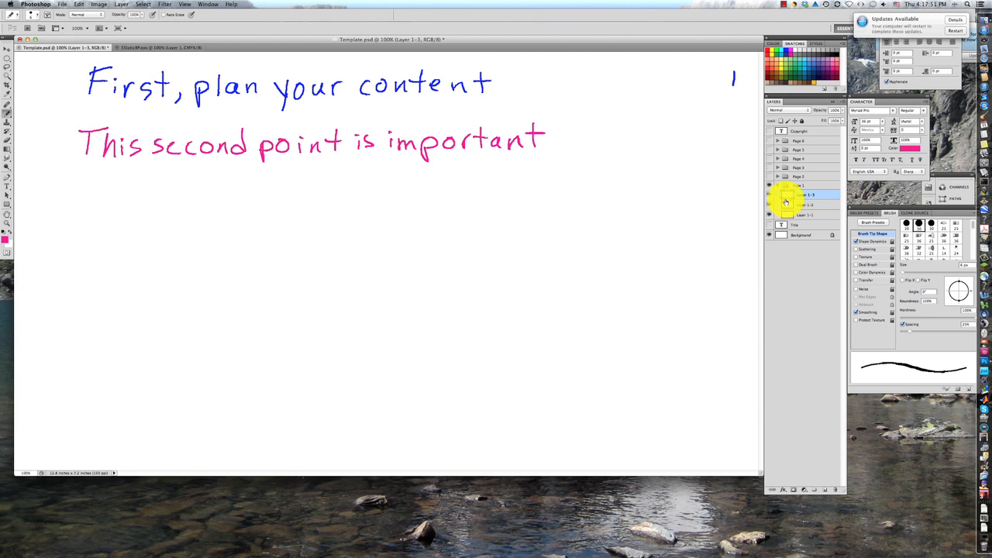
{"action": "key", "text": "super+v"}
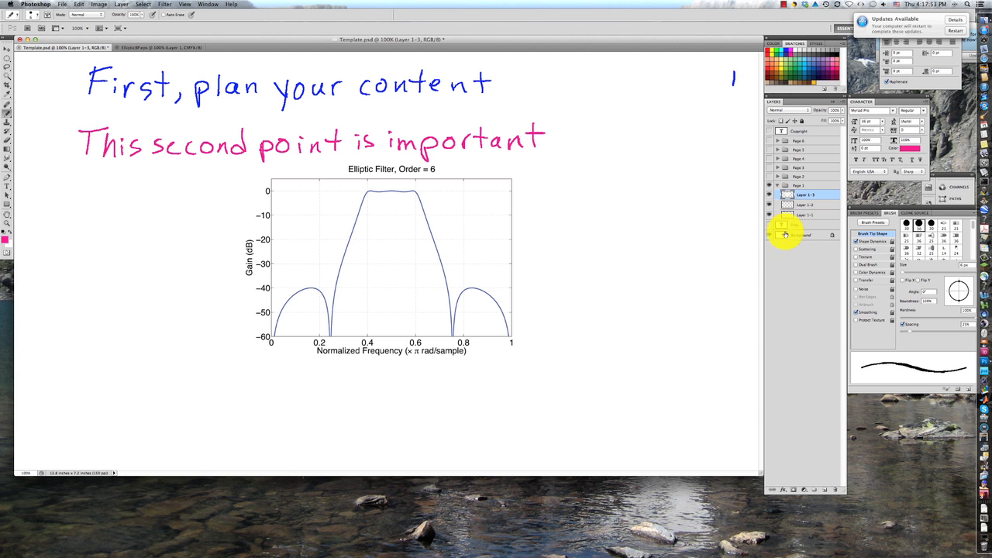
{"action": "left_click", "coordinate": [6, 48]}
{"action": "left_click_drag", "start_coordinate": [329, 200], "coordinate": [134, 239]}
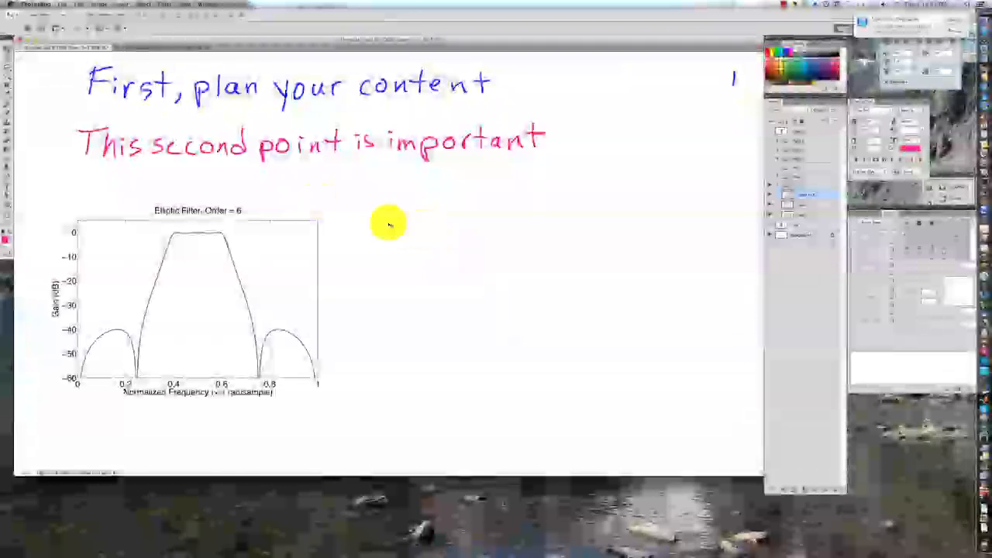
Brush four short green vertical marks on Layer 1-3, rising from the plot's frequency axis at about 0.4, 0.6, 0.73 and 0.27
{"action": "left_click", "coordinate": [8, 114]}
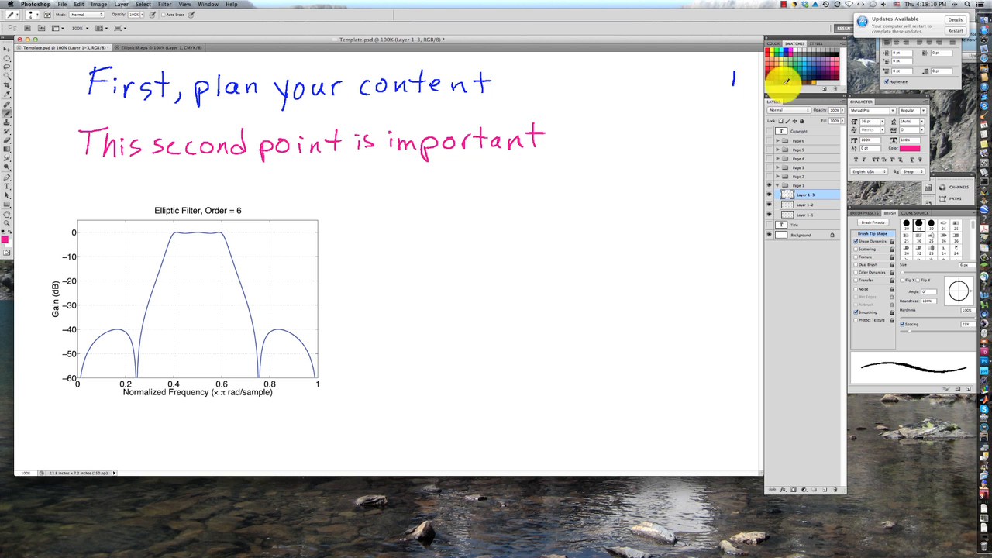
{"action": "left_click", "coordinate": [777, 56]}
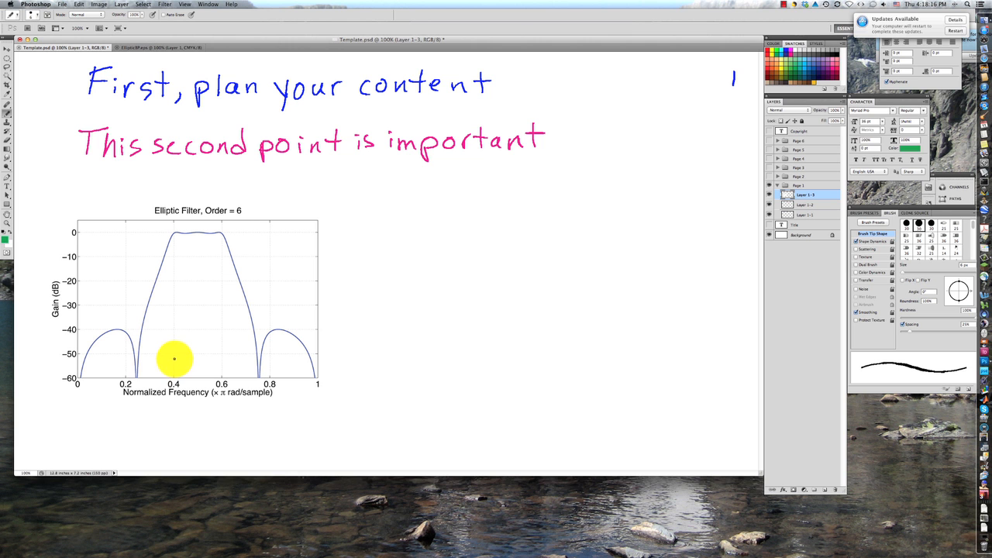
{"action": "left_click_drag", "start_coordinate": [174, 360], "coordinate": [172, 379]}
{"action": "left_click_drag", "start_coordinate": [221, 358], "coordinate": [221, 377]}
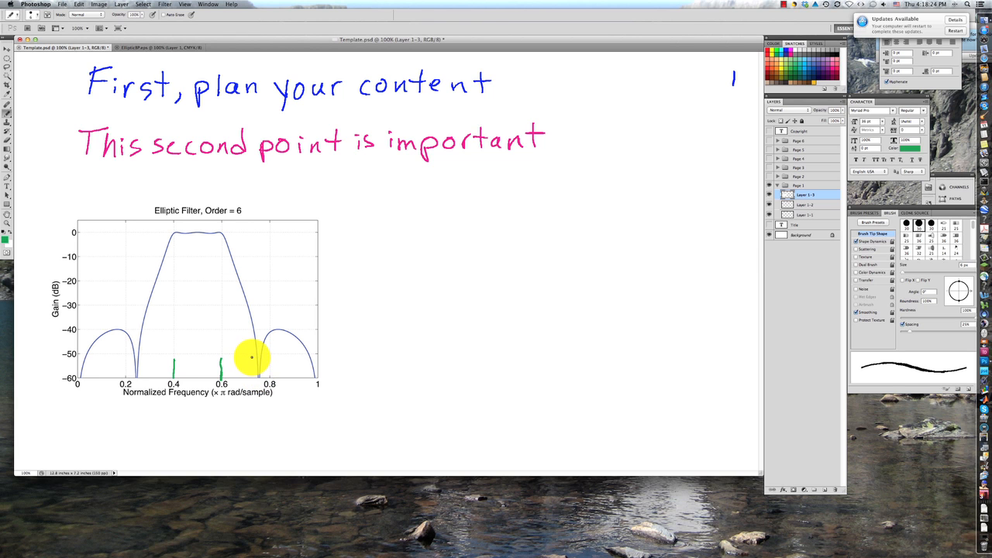
{"action": "left_click_drag", "start_coordinate": [252, 355], "coordinate": [251, 380]}
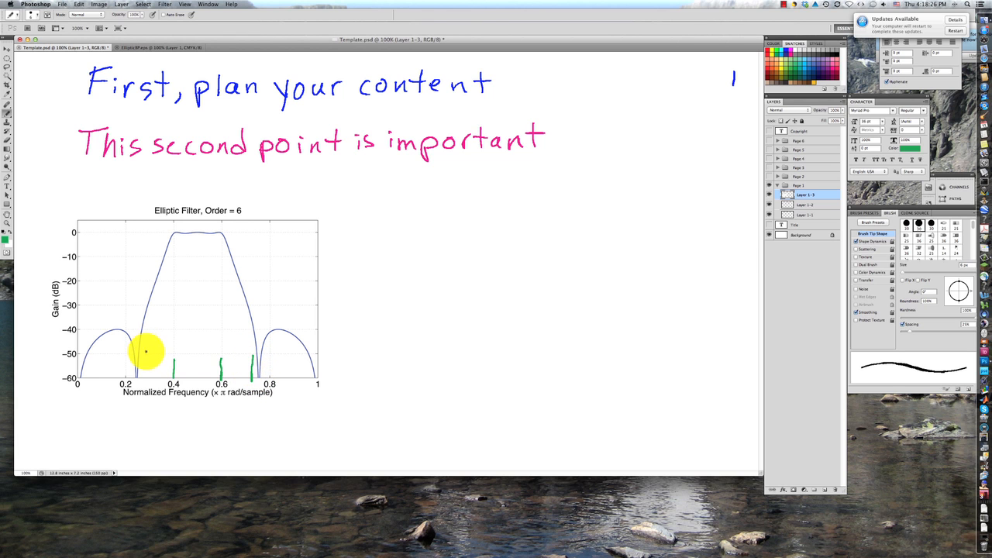
{"action": "left_click_drag", "start_coordinate": [142, 355], "coordinate": [142, 380]}
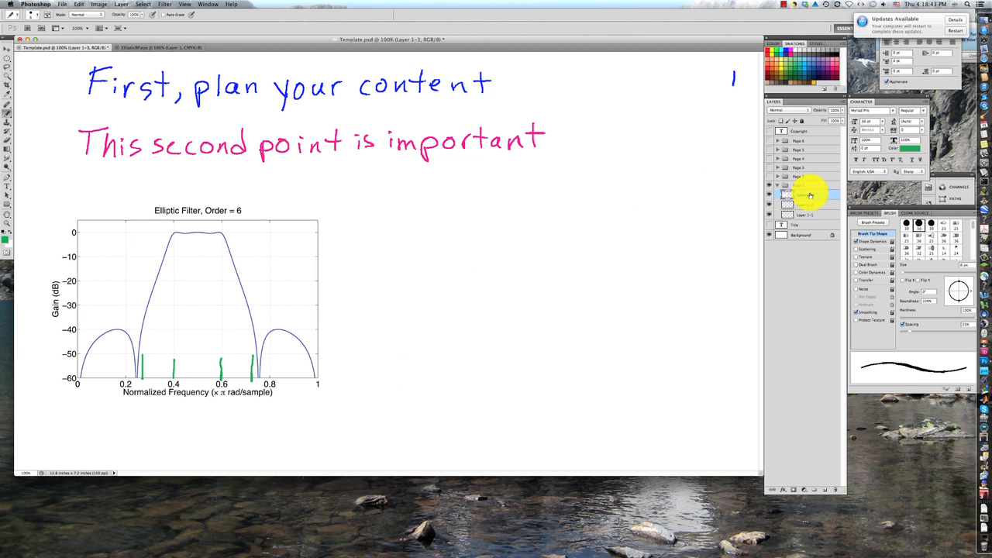
{"action": "mouse_move", "coordinate": [786, 180]}
{"action": "left_mouse_down"}
{"action": "mouse_move", "coordinate": [787, 137]}
{"action": "mouse_move", "coordinate": [785, 189]}
{"action": "left_mouse_up"}
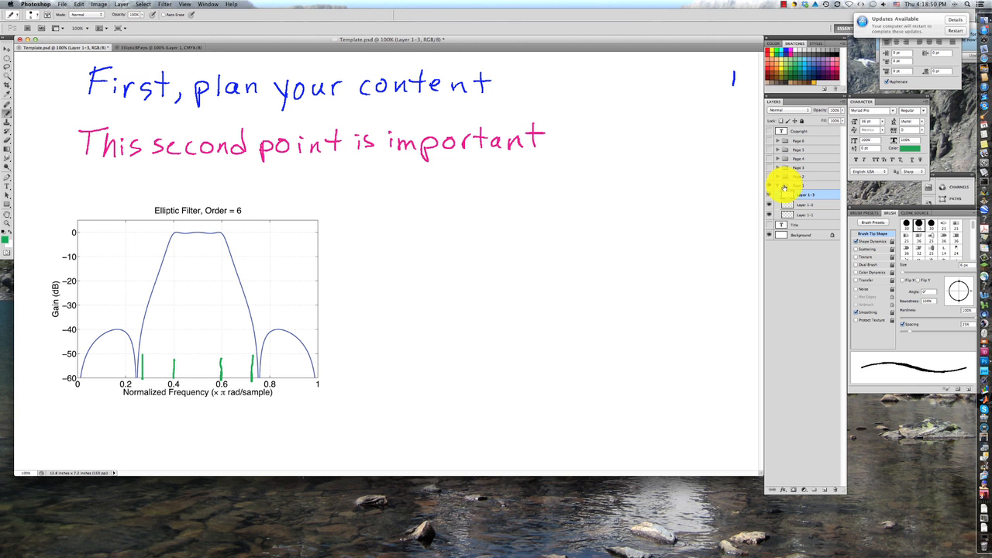
{"action": "left_click_drag", "start_coordinate": [785, 190], "coordinate": [770, 191]}
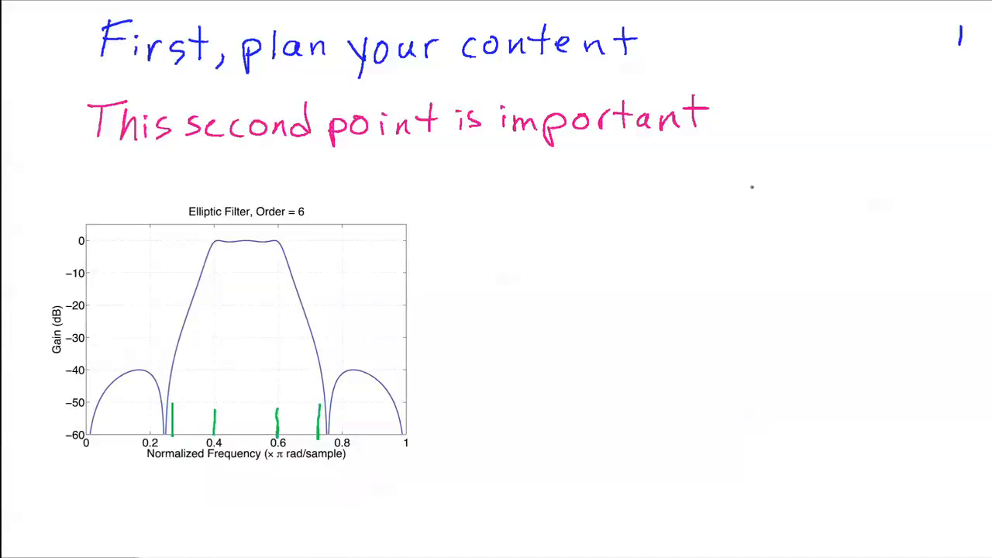